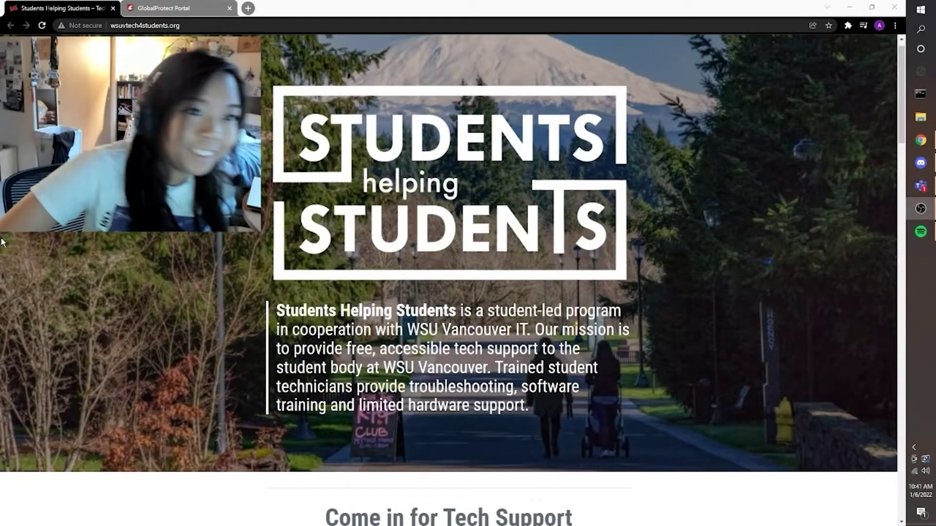
Bring Chrome to the front and open its three-dot main menu.
click(604, 3)
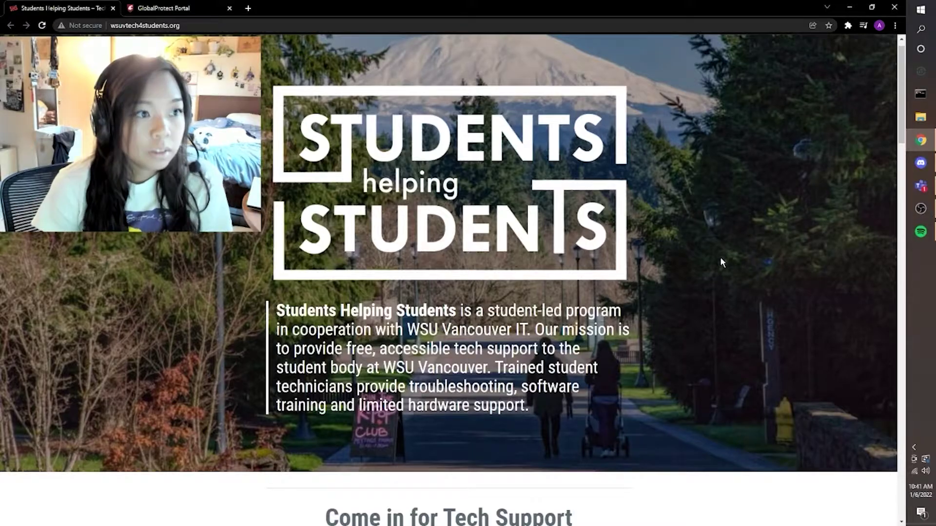
drag(507, 9, 467, 1)
click(895, 26)
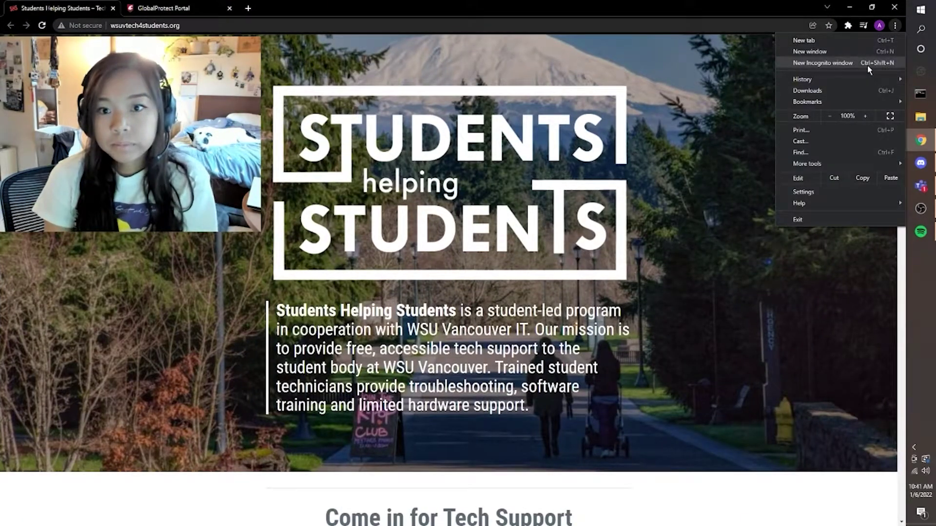
Open a new Incognito window and go to vpn.vancouver.wsu.edu.
click(864, 62)
text(vpn.vancouver.wsu.edu)
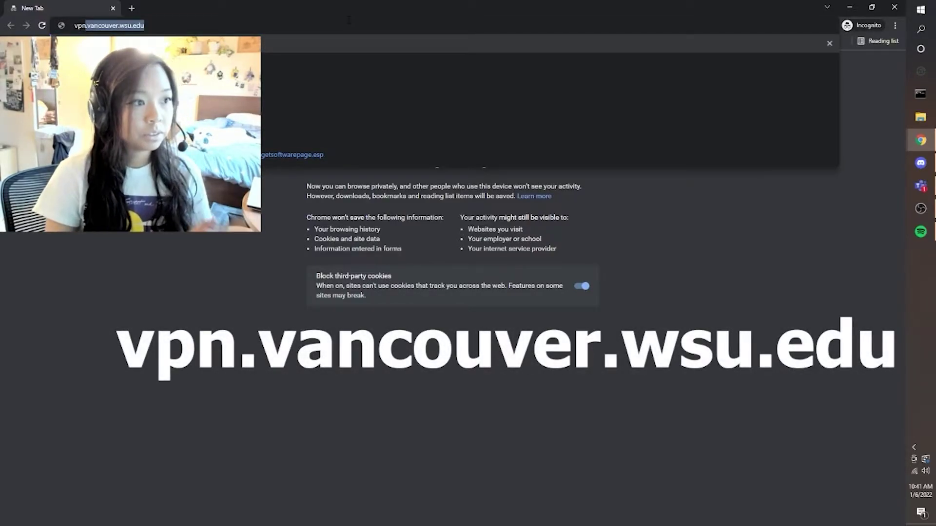
key(Return)
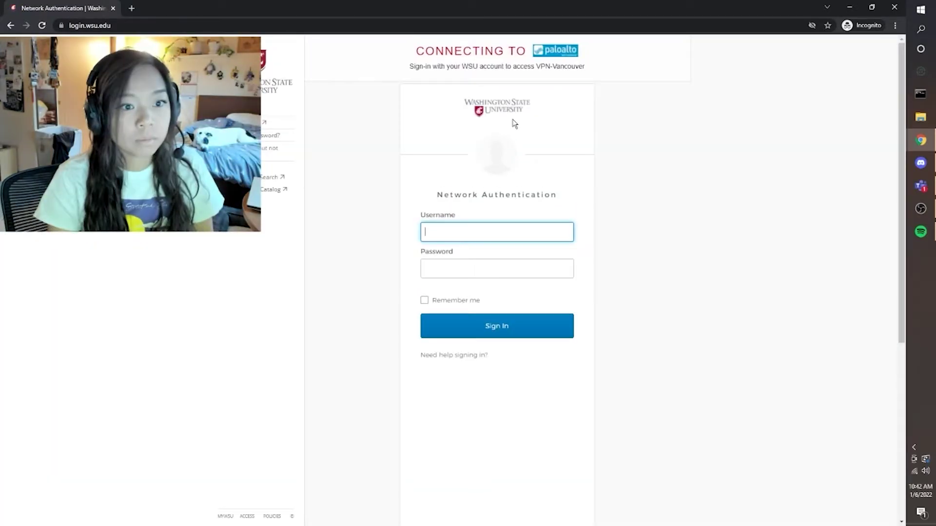
Sign in with the WSU username and password, then approve via Okta Verify push.
key(Tab)
text(•••••••••••)
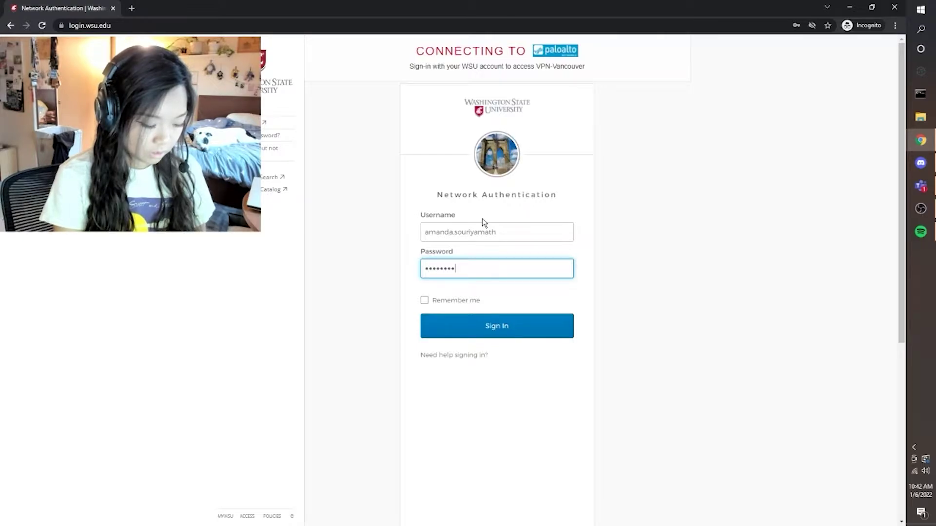
text(•)
key(Return)
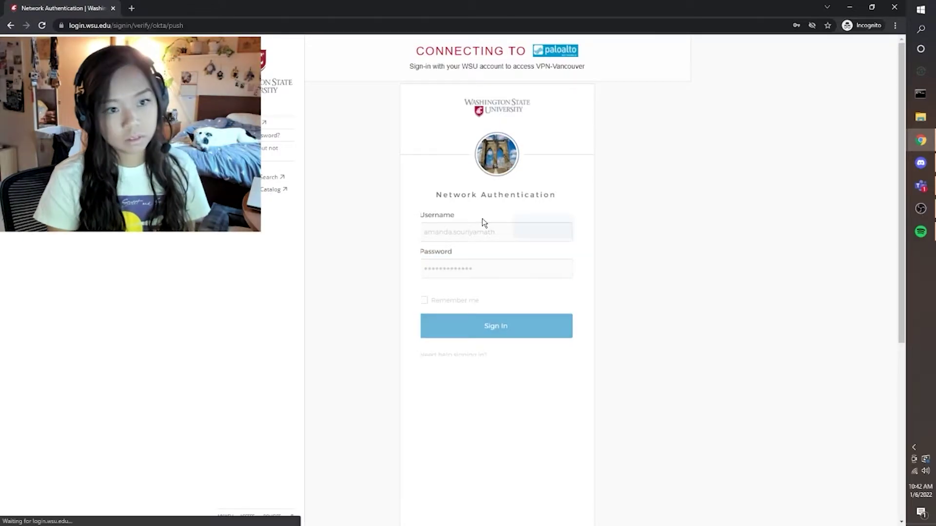
click(498, 228)
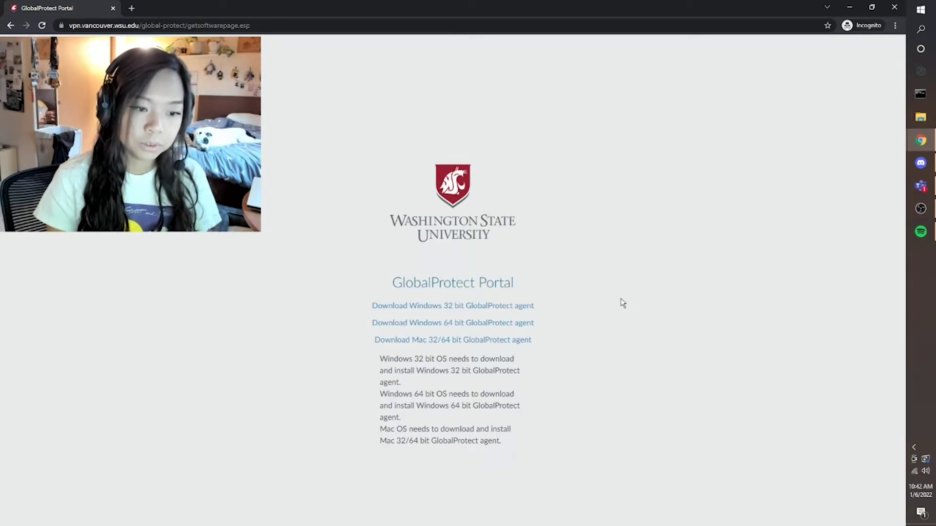
Save the Windows 64 bit agent as GlobalProtect64.msi and launch it from the download bar.
drag(356, 325, 560, 324)
click(560, 325)
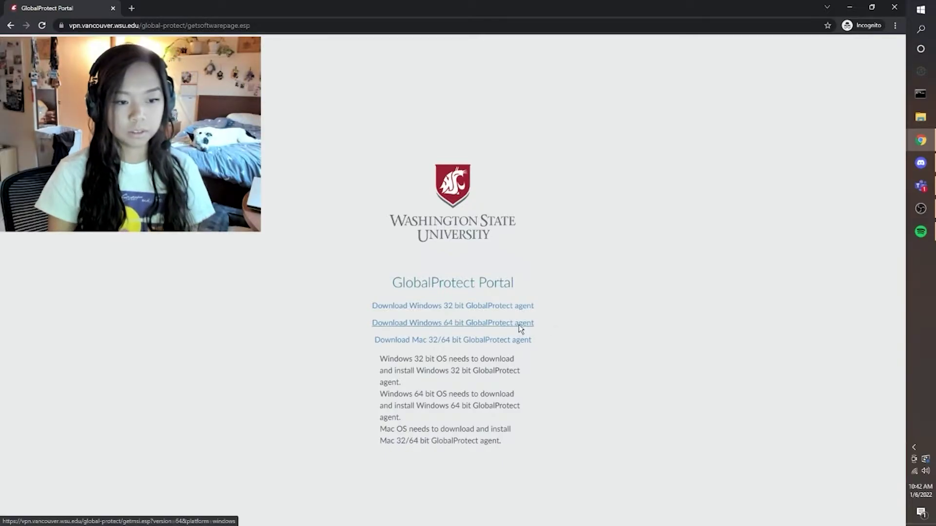
click(518, 325)
click(310, 271)
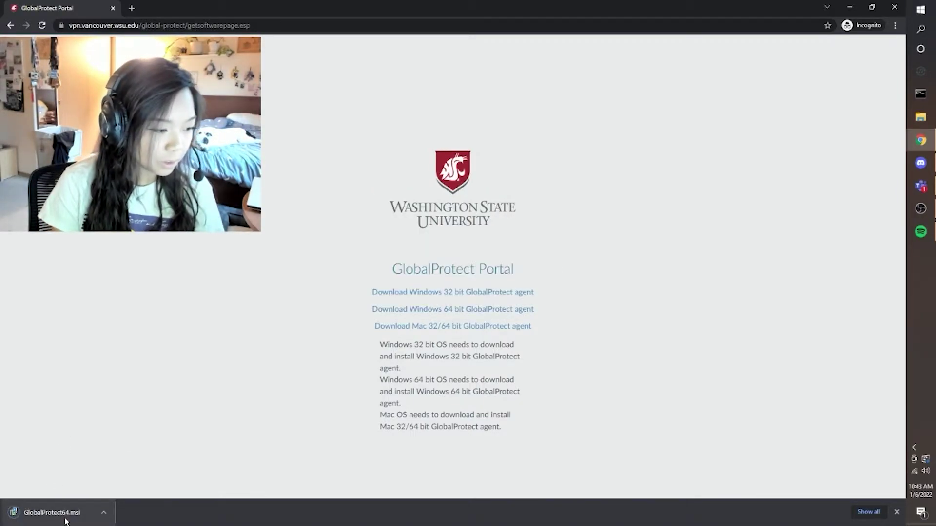
click(65, 516)
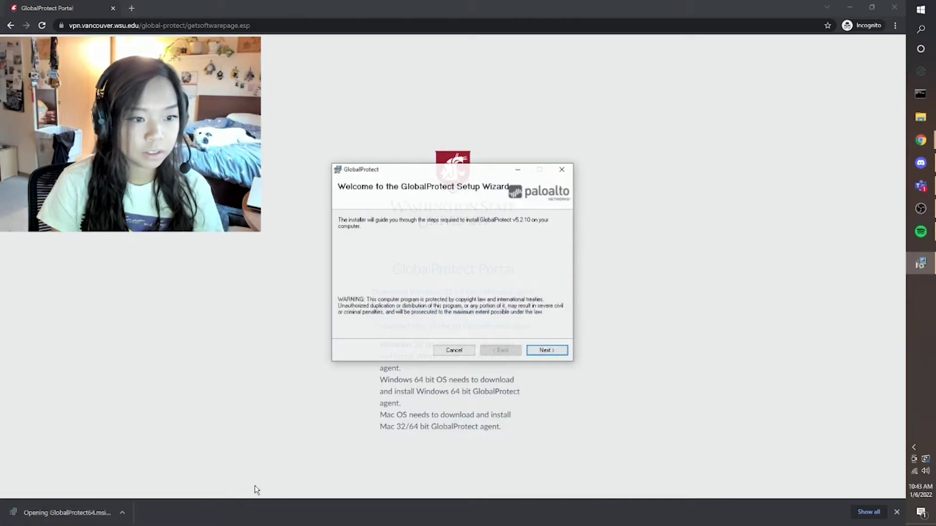
Install GlobalProtect v5.2.10 to the default folder, approving the UAC prompt, then close the wizard.
drag(442, 175, 263, 68)
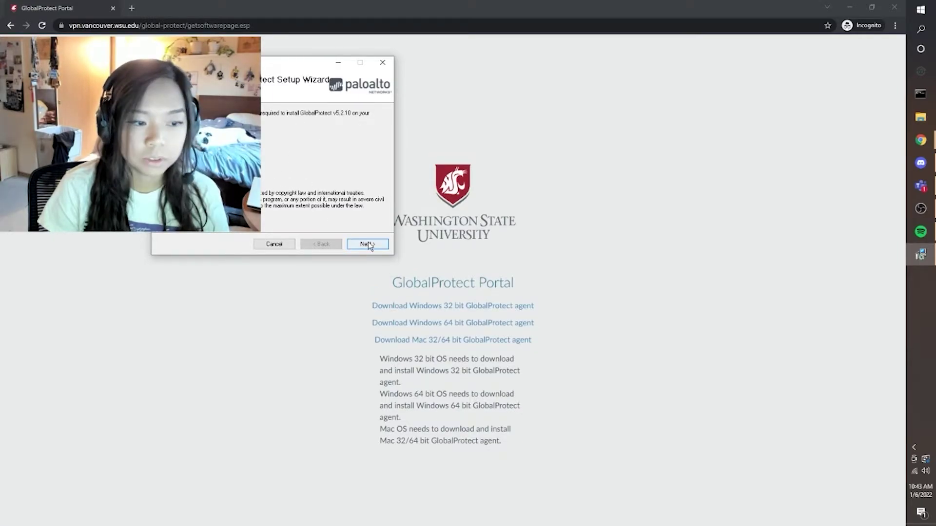
click(367, 243)
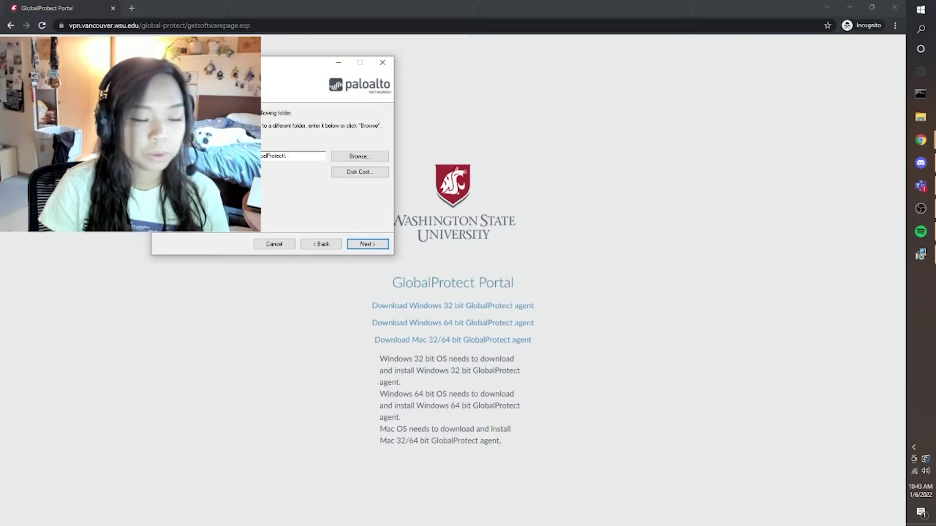
click(371, 245)
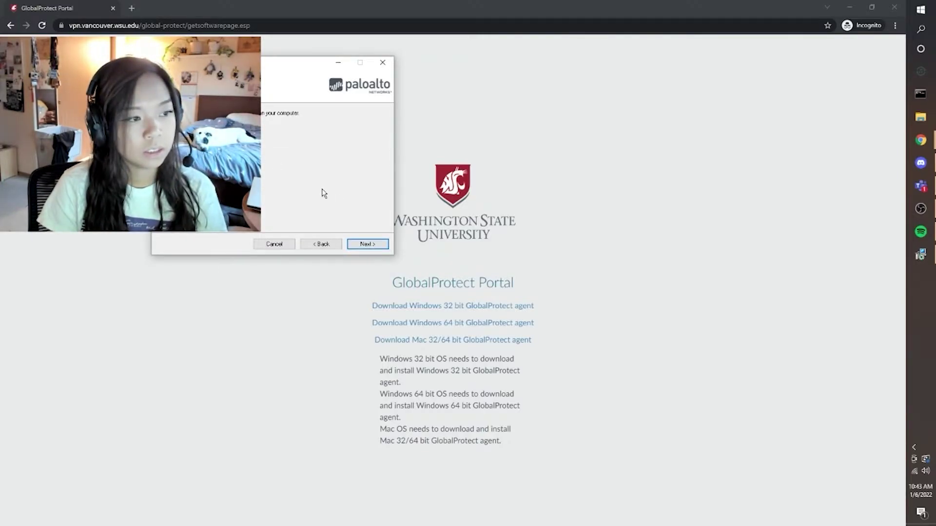
click(375, 245)
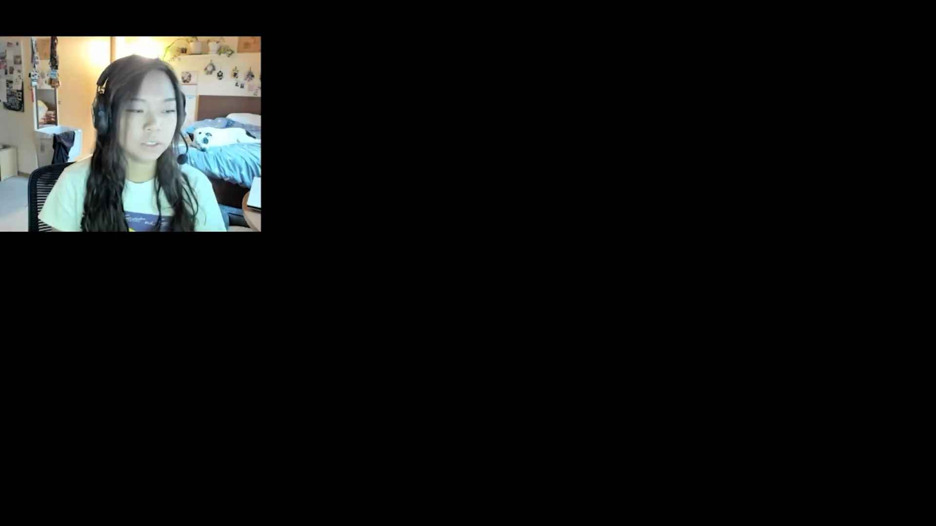
click(424, 334)
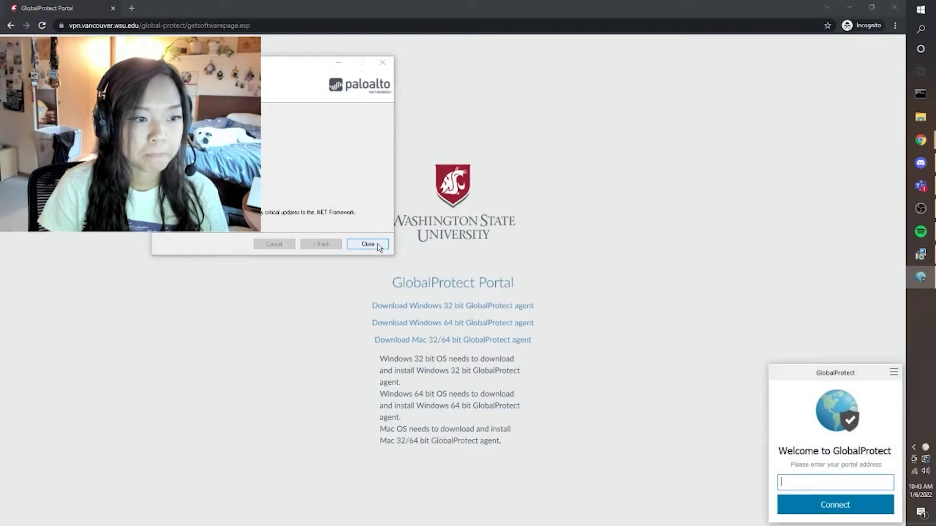
click(371, 245)
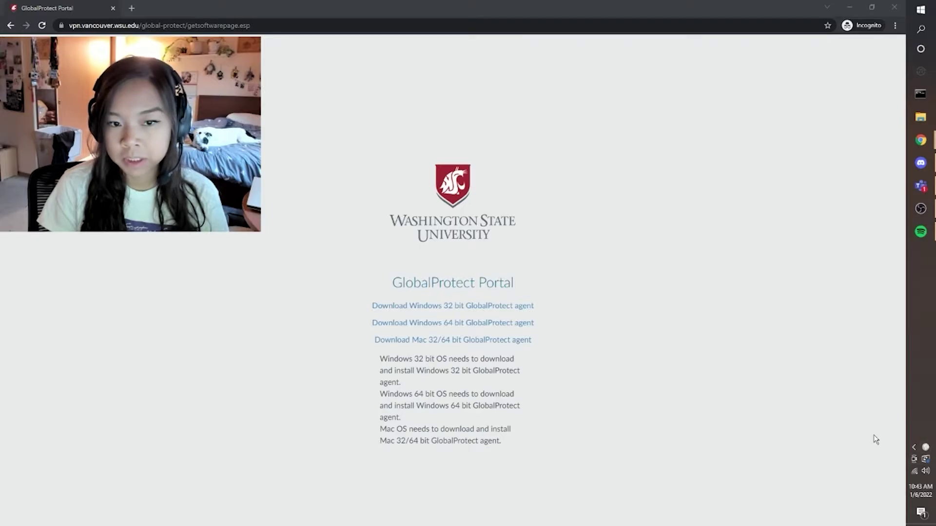
From the system tray, enter portal vpn.vancouver.wsu.edu in GlobalProtect and connect.
click(913, 447)
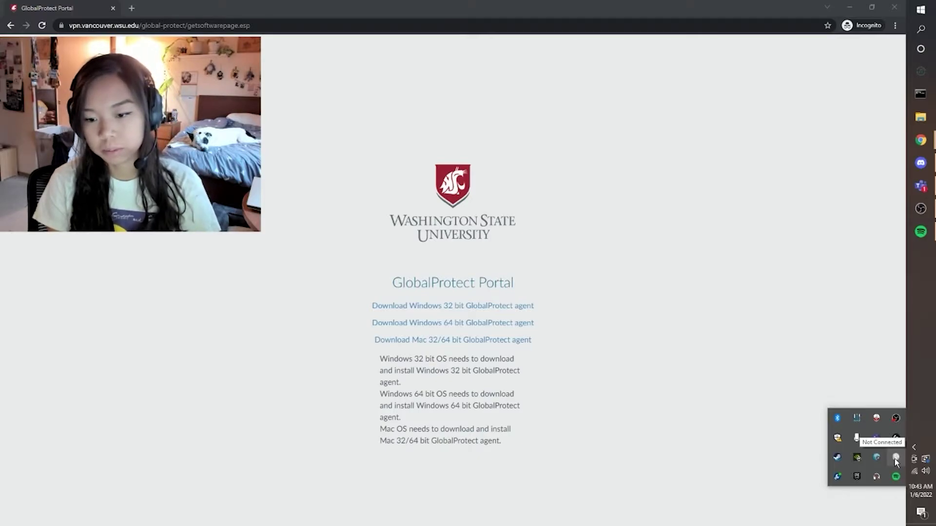
click(877, 457)
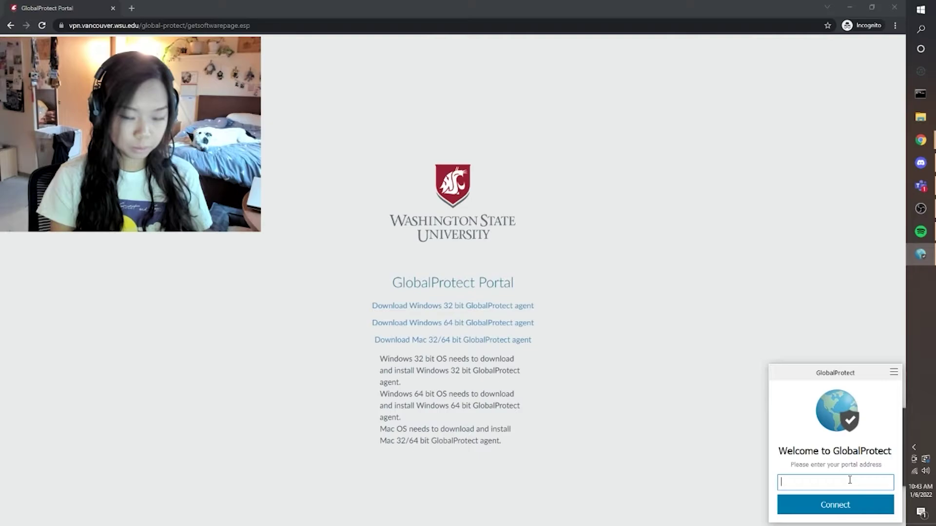
text(v)
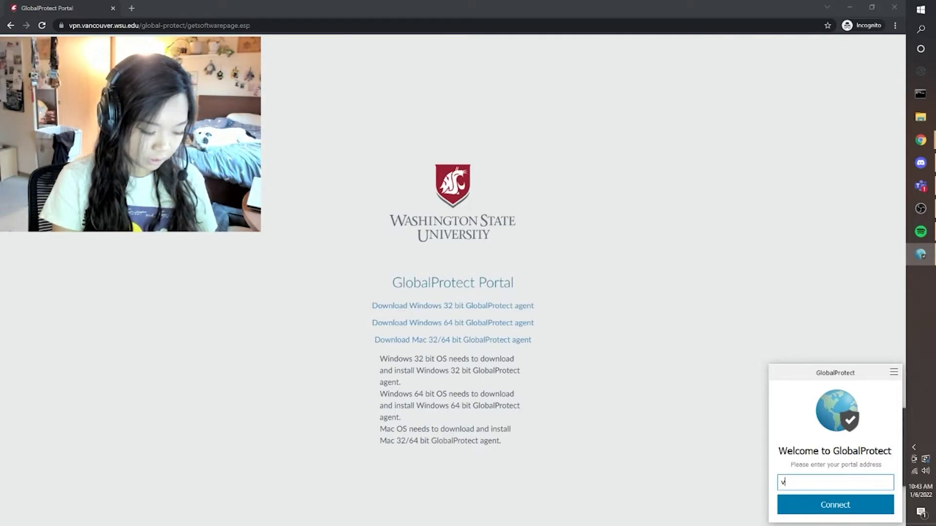
text(pn.va)
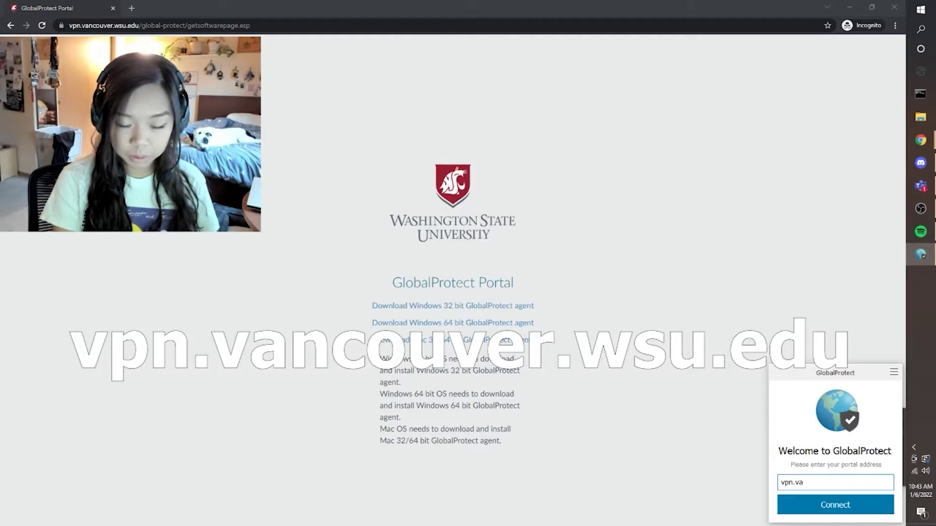
text(ncouver.wsu)
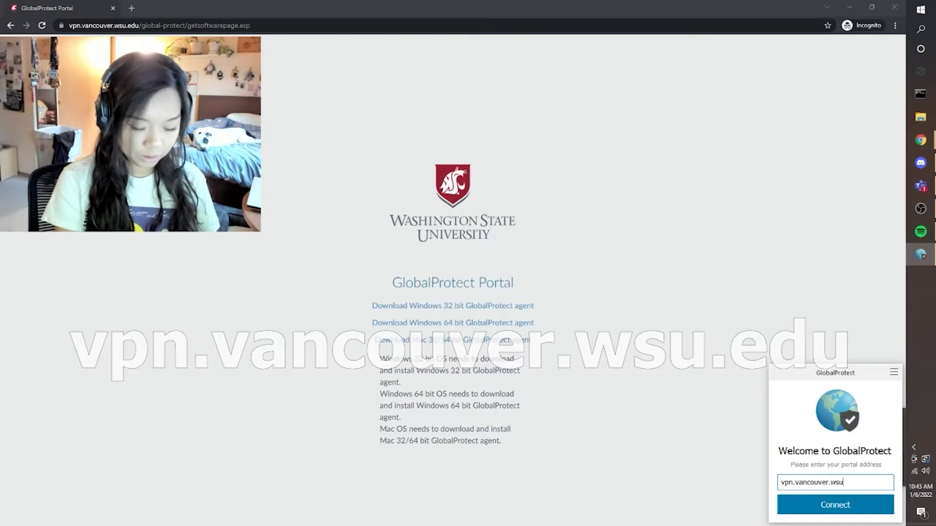
text(.edu)
click(851, 504)
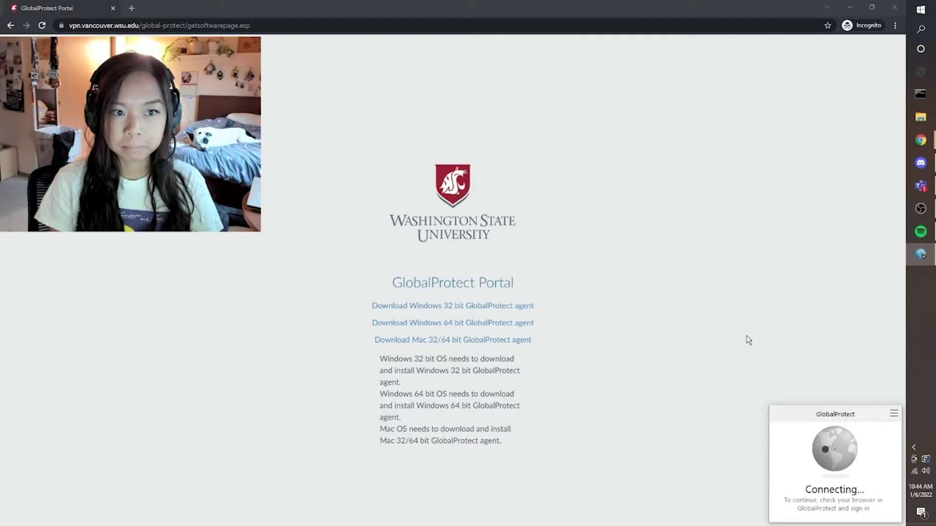
Submit the account password and approve the Okta push so GlobalProtect connects.
scroll(483, 273, down, 2)
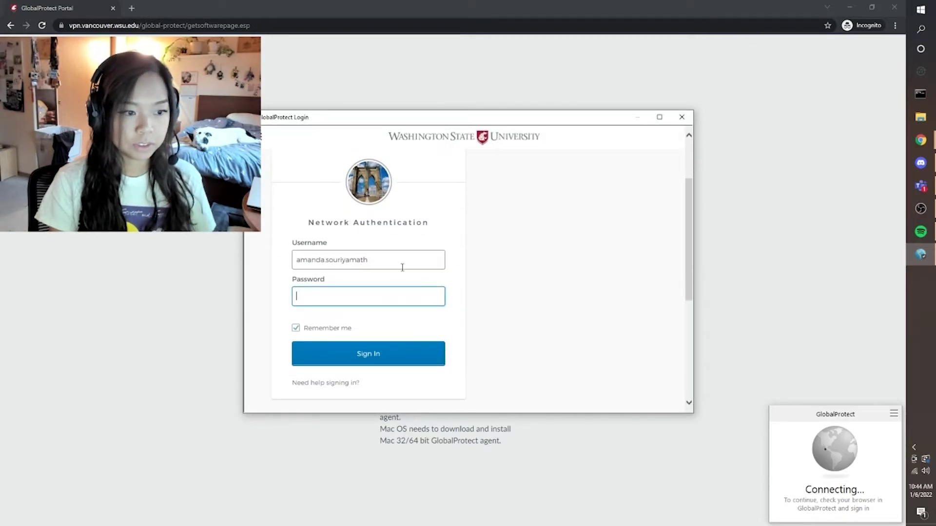
text(a)
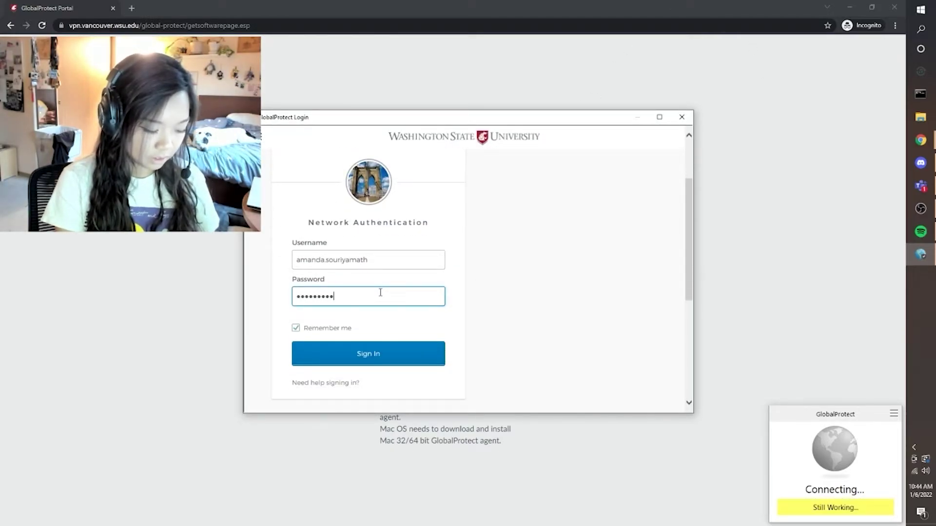
key(Return)
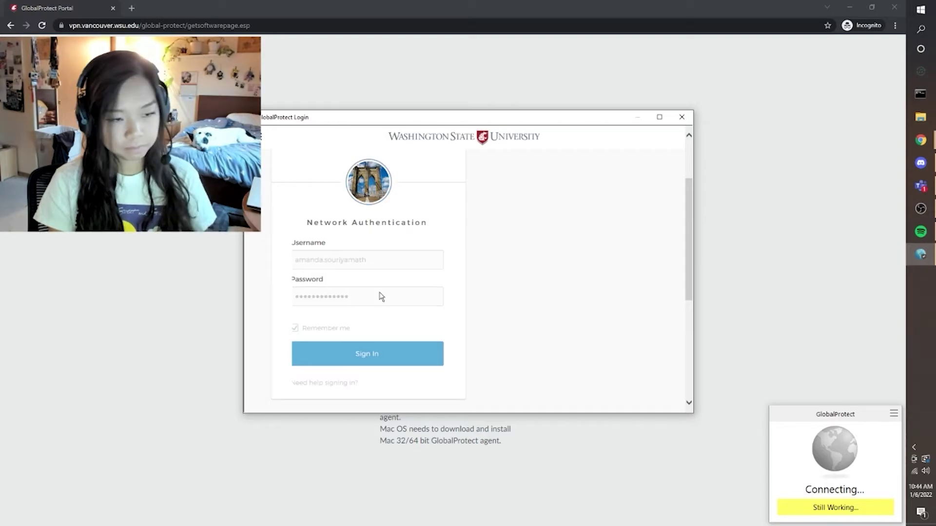
click(408, 267)
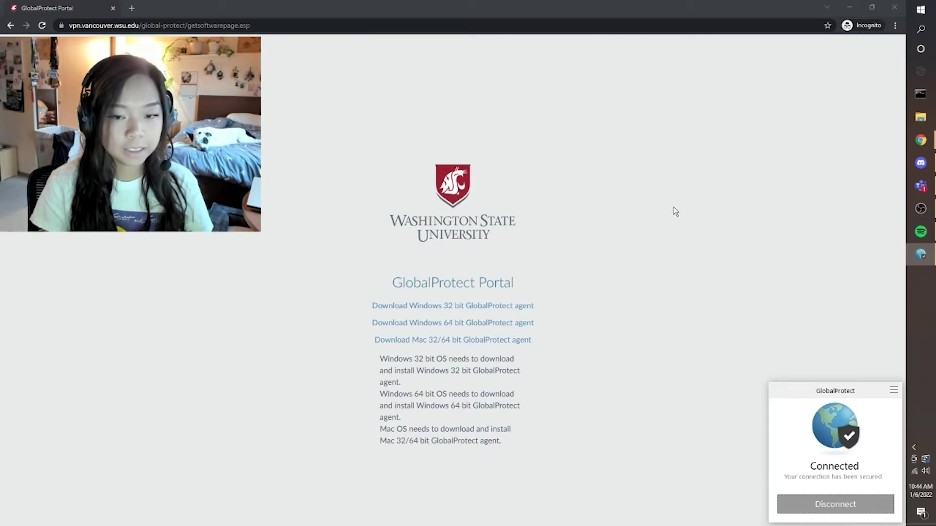
click(894, 393)
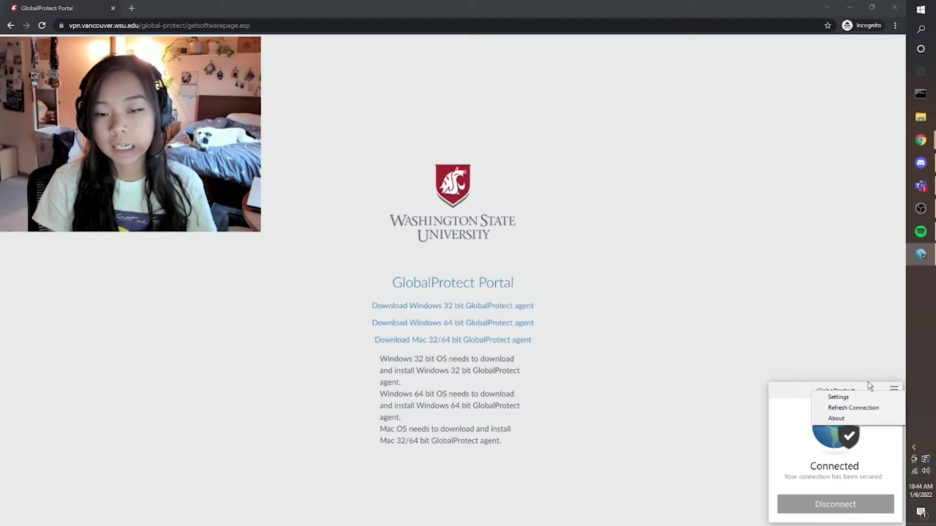
In GlobalProtect Settings, add and save portal address vpn.wsu.edu.
click(852, 396)
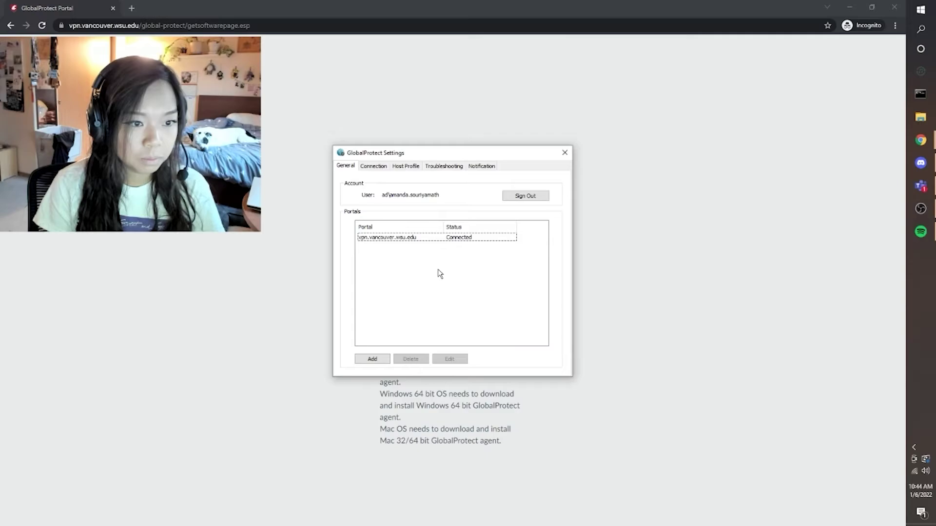
click(373, 360)
click(372, 359)
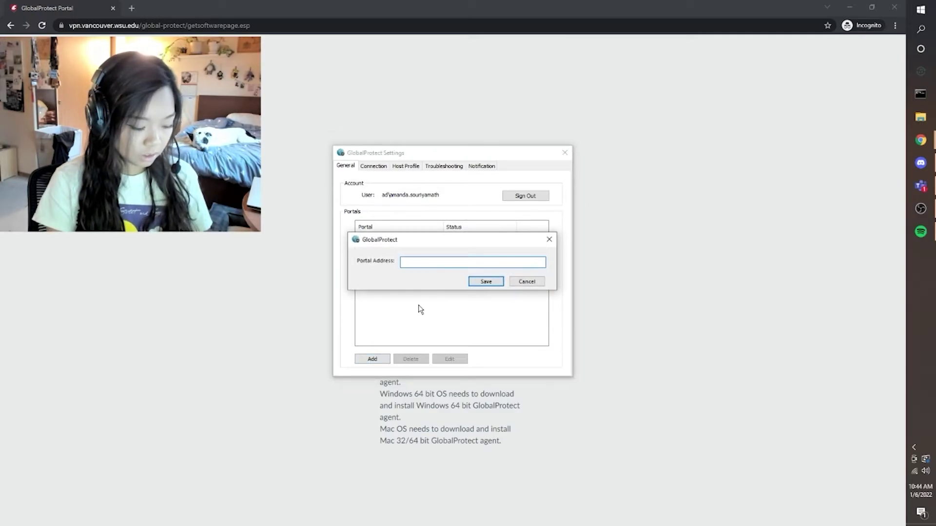
text(vpn.wsu.edu)
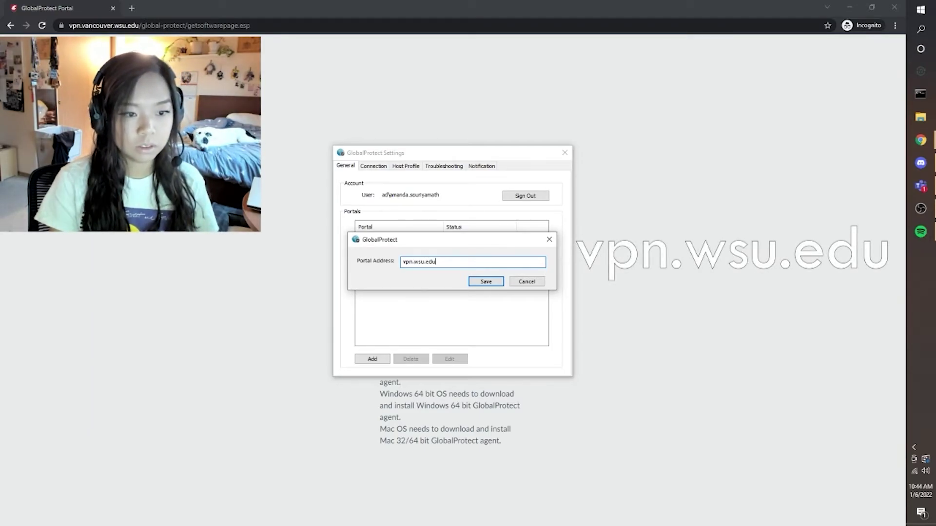
click(486, 282)
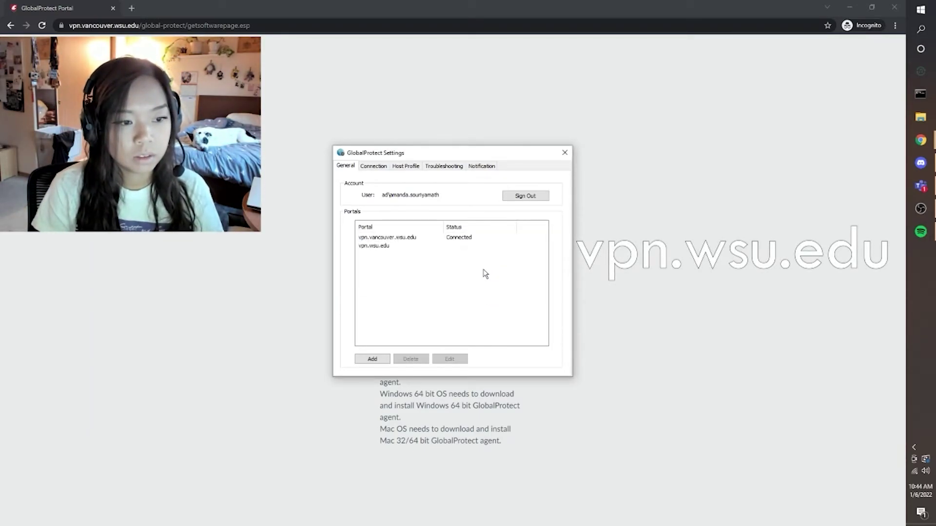
click(912, 447)
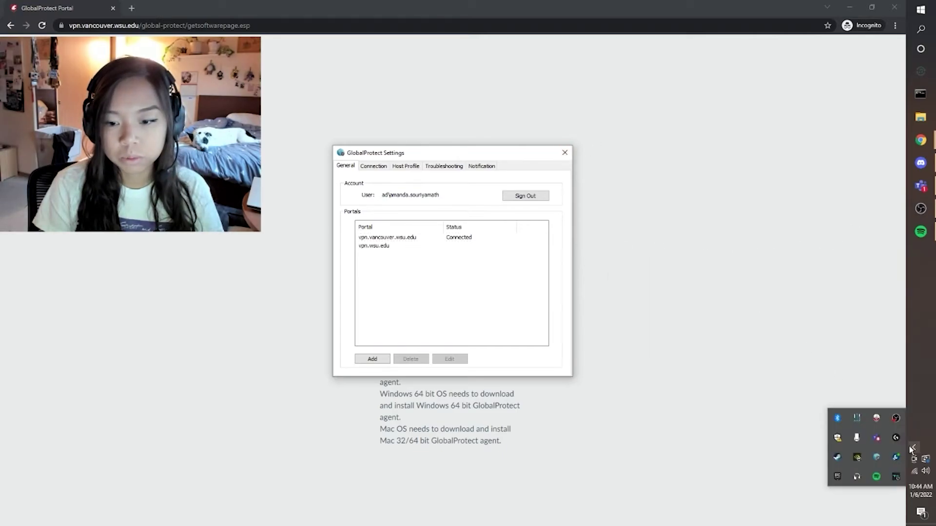
click(877, 458)
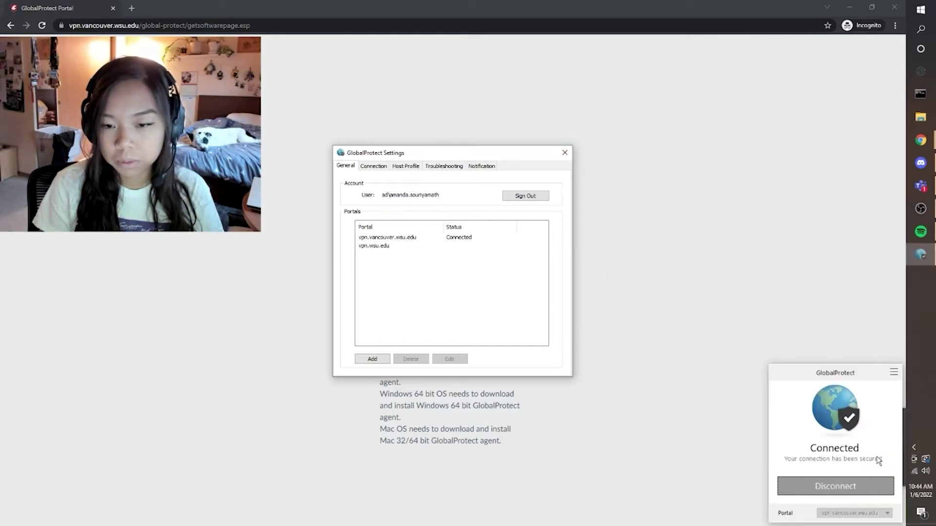
Disconnect from Vancouver and connect through vpn.wsu.edu, completing browser sign-in.
click(849, 488)
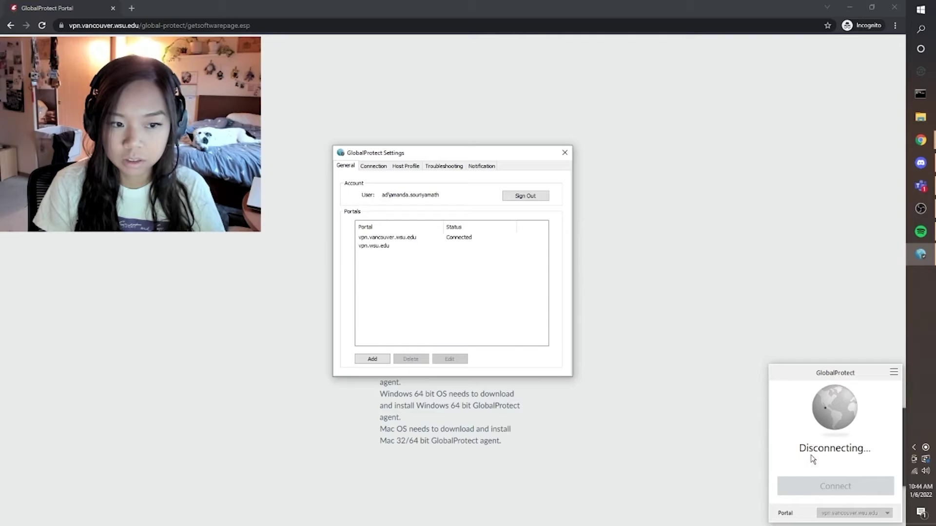
click(872, 513)
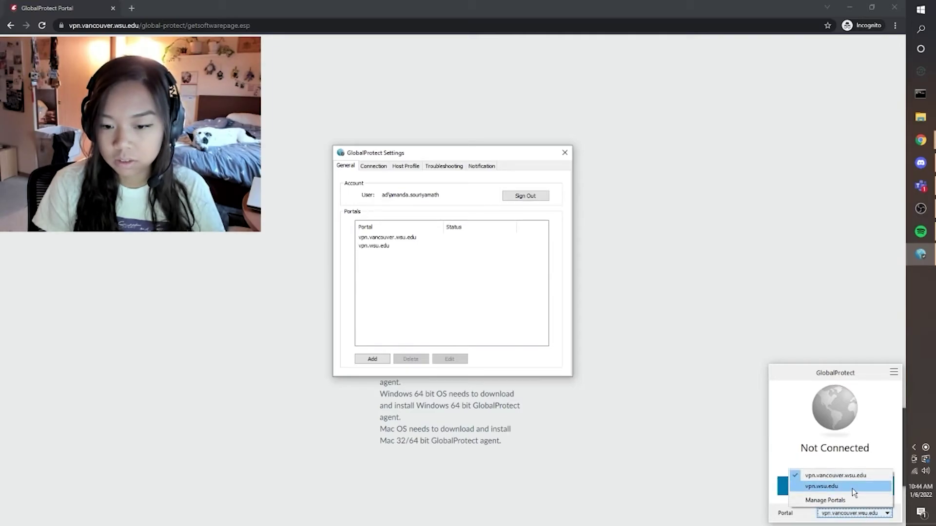
click(823, 486)
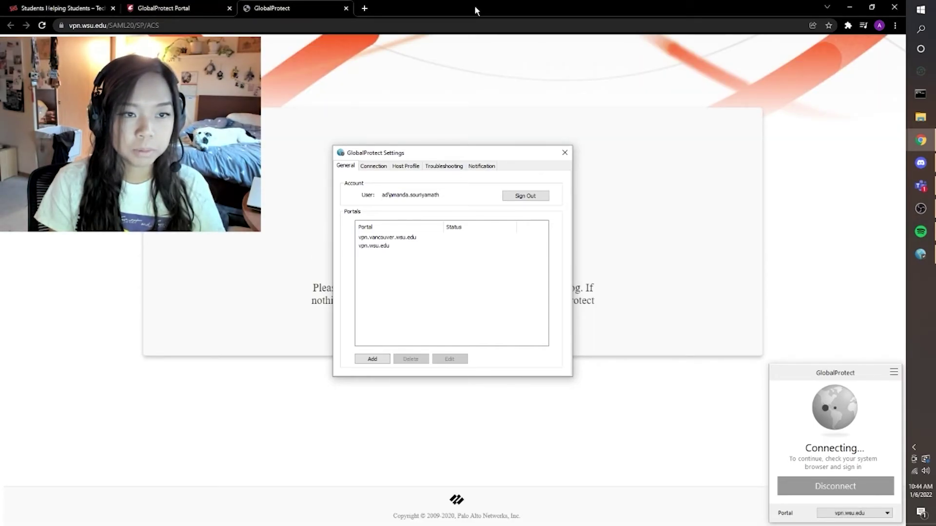
click(495, 137)
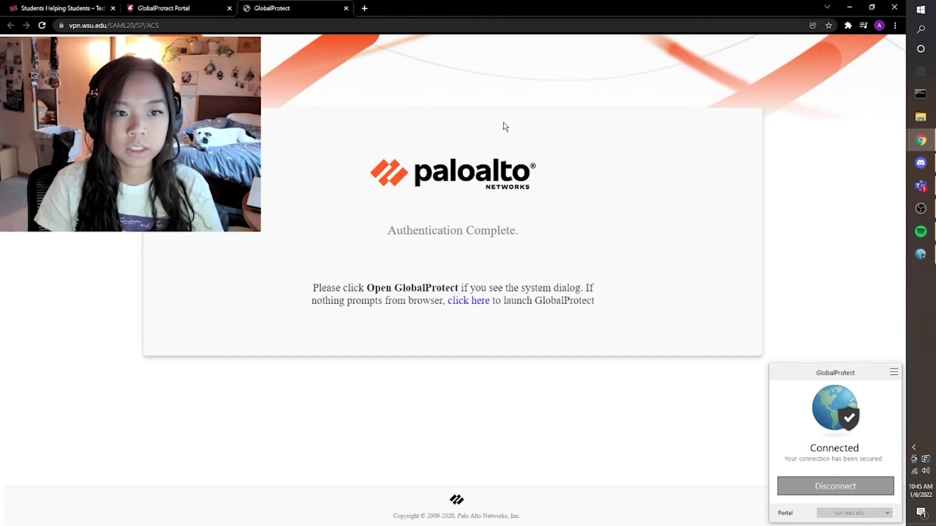
Review the portal list in GlobalProtect Settings, then close the settings window.
click(893, 372)
click(867, 392)
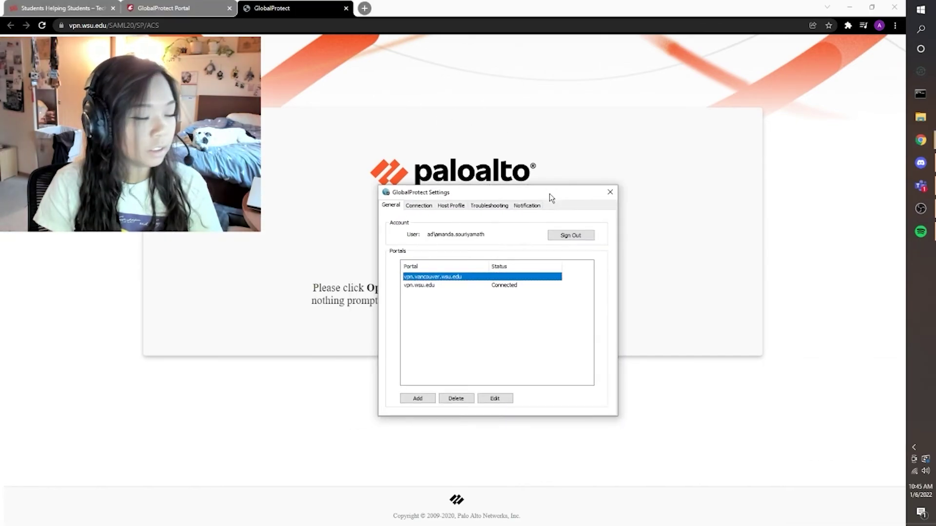
click(709, 208)
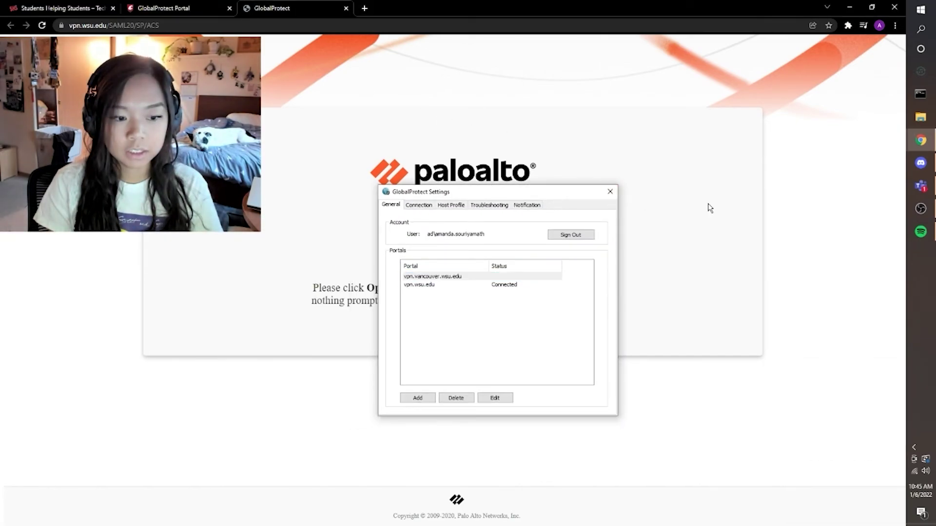
click(610, 192)
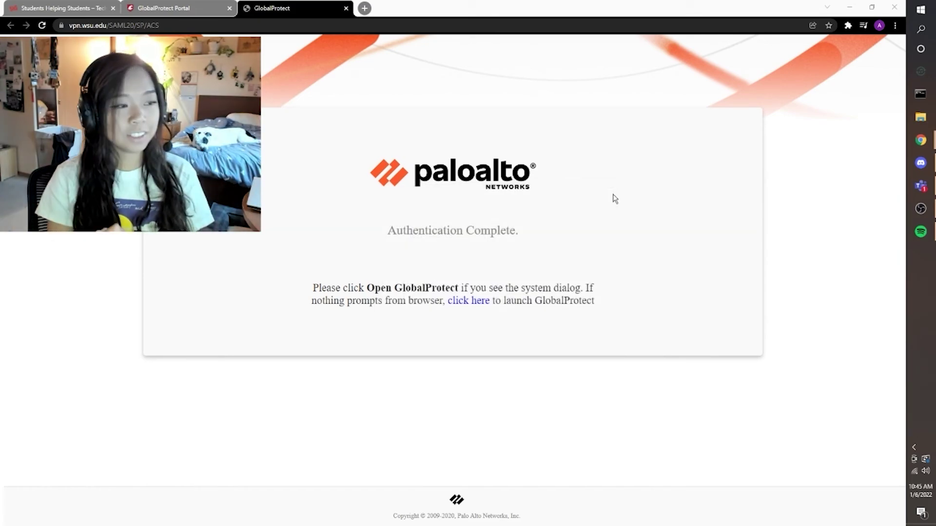
Return to the Students Helping Students tab and scroll to Come in for Tech Support.
click(615, 198)
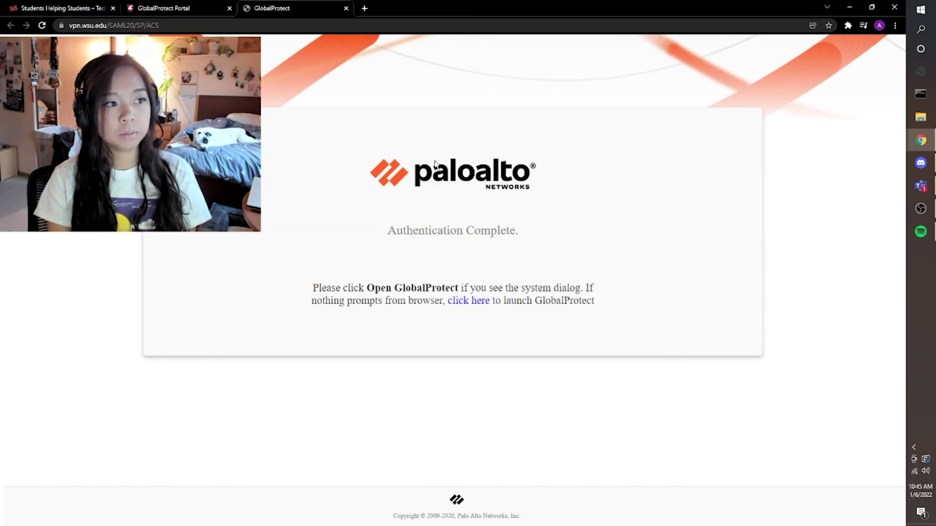
click(183, 4)
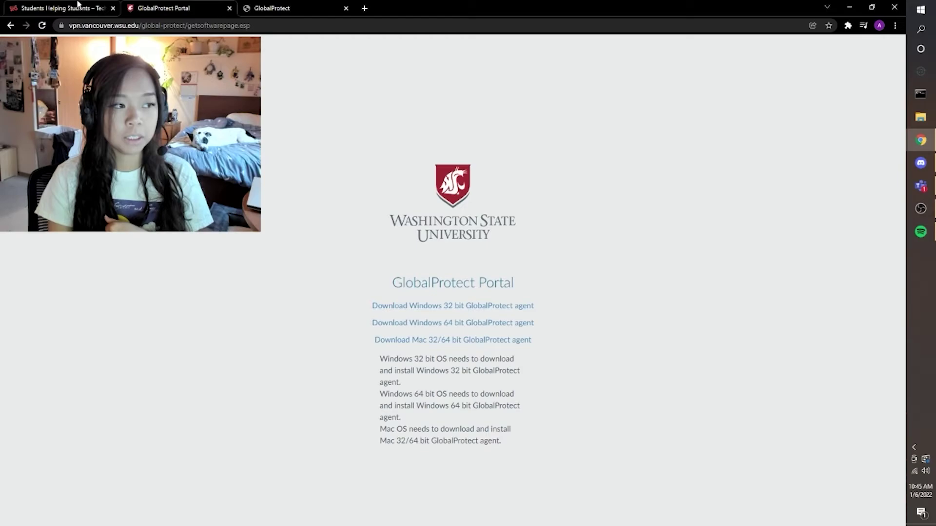
click(68, 8)
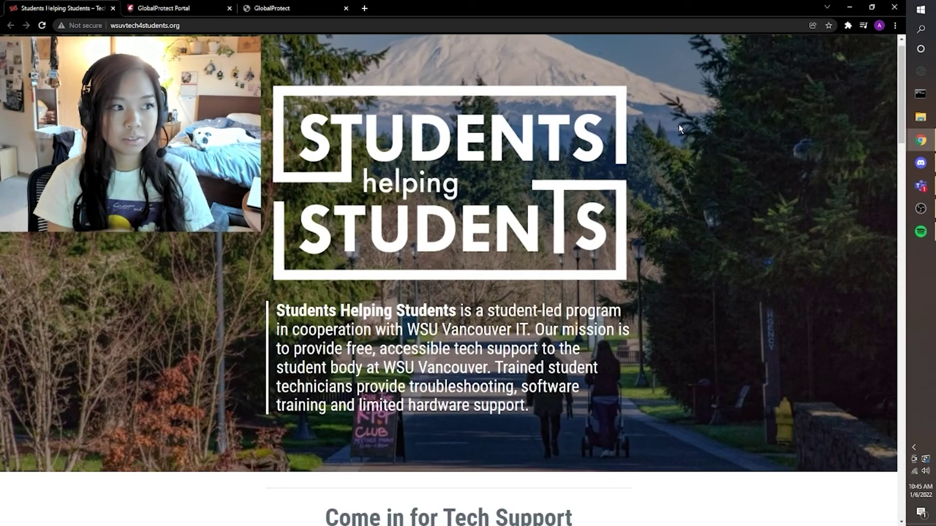
scroll(678, 125, down, 5)
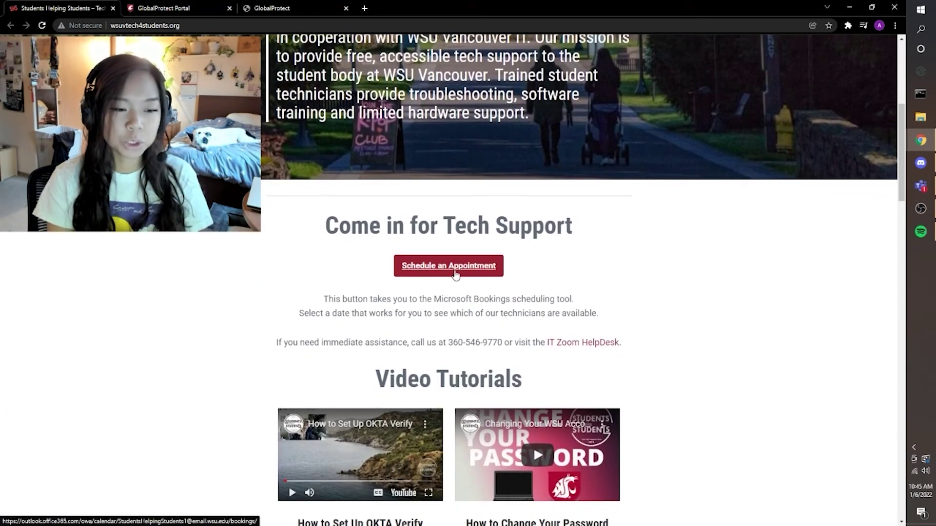